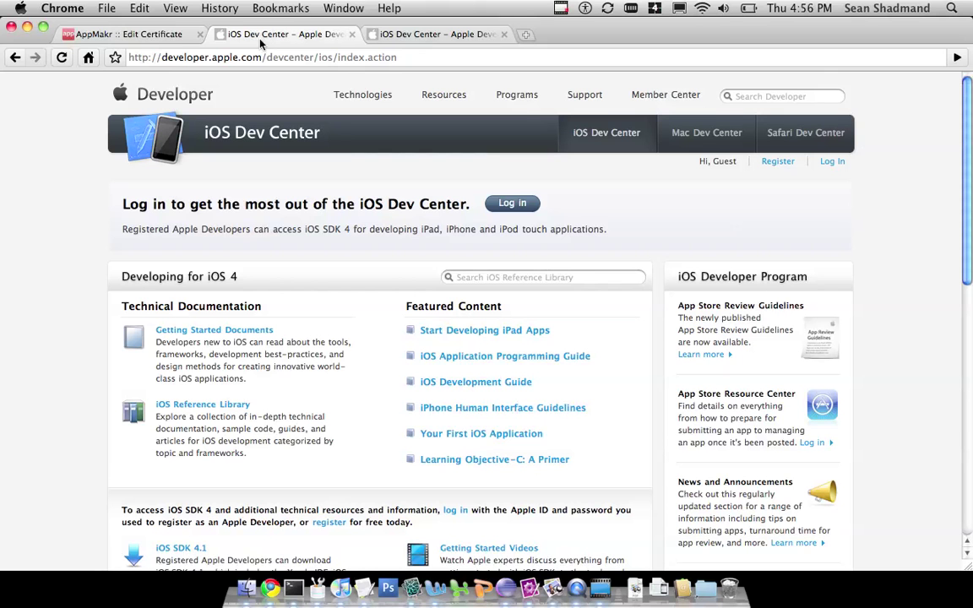
Log out of the iOS Dev Center, log back in, and open the iOS Provisioning Portal
{"action": "left_click", "coordinate": [266, 57]}
{"action": "left_click_drag", "start_coordinate": [266, 57], "coordinate": [401, 59]}
{"action": "type", "text": "iphon"}
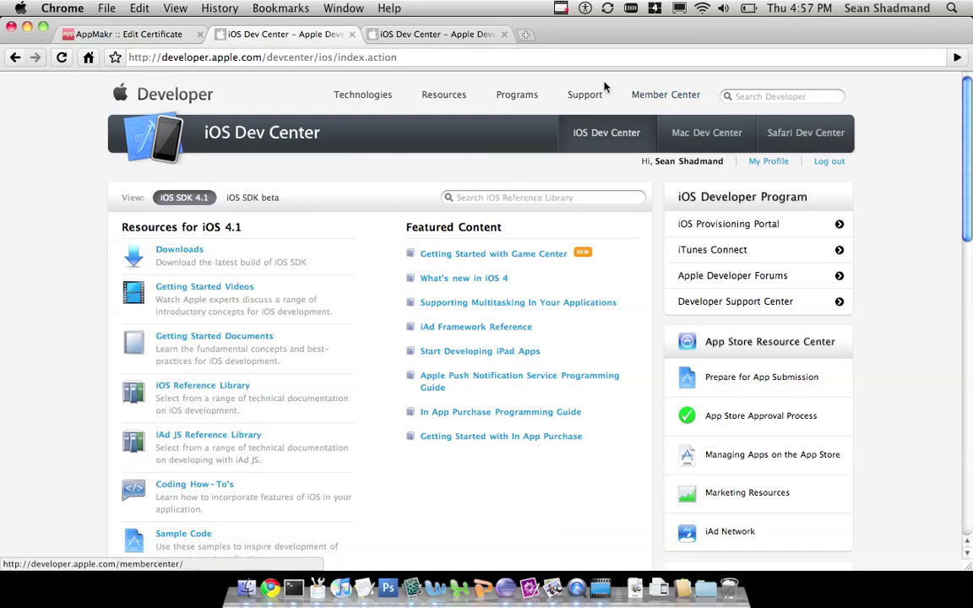
{"action": "left_click", "coordinate": [829, 162]}
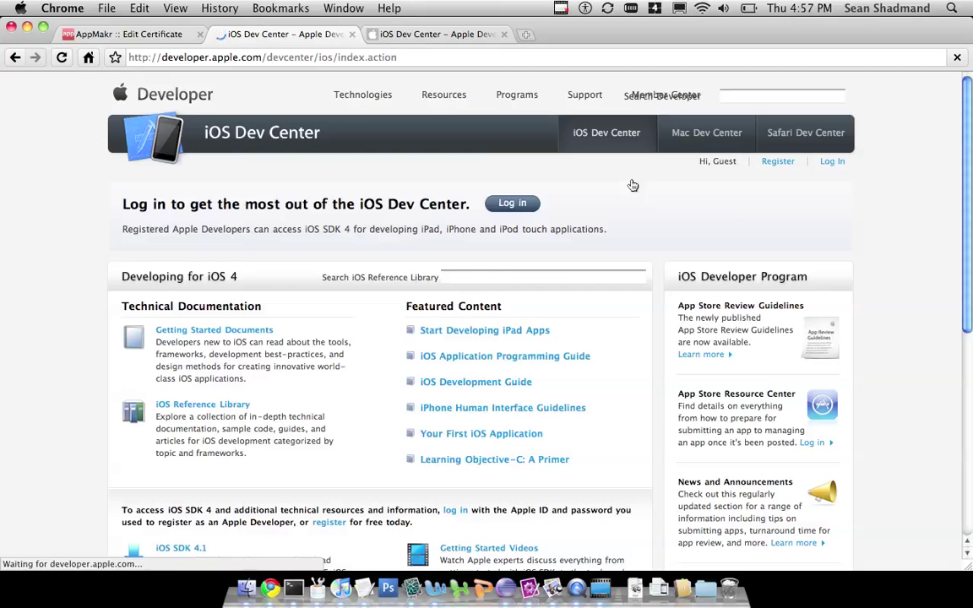
{"action": "left_click", "coordinate": [510, 204]}
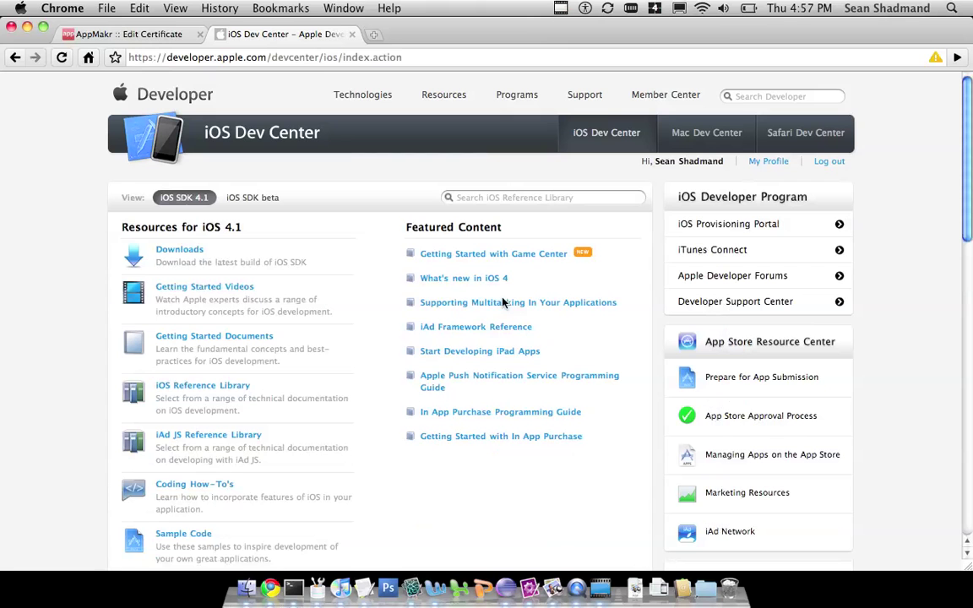
{"action": "left_click", "coordinate": [713, 227]}
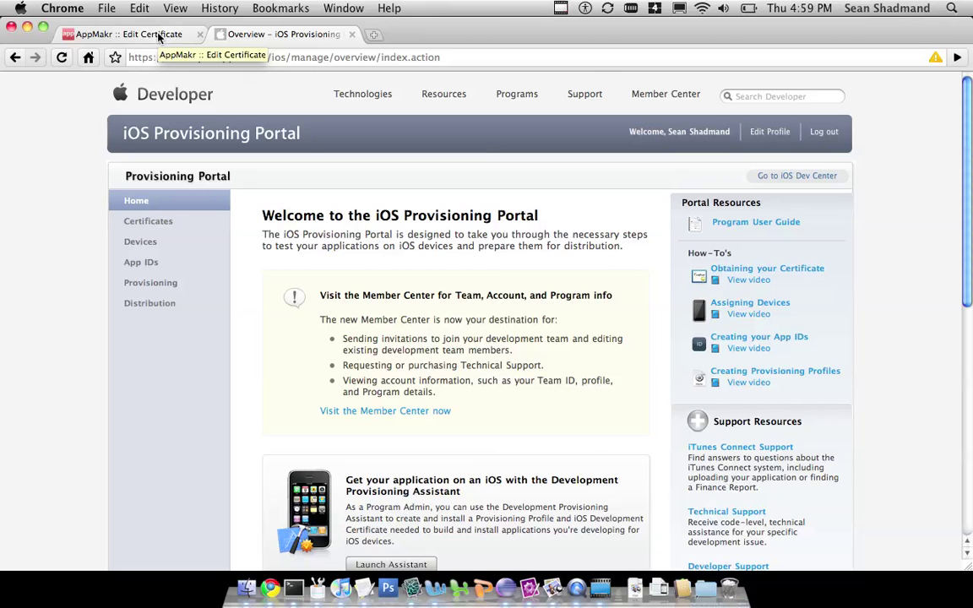
Switch to AppMakr and open the page for uploading an Apple Developer Account from its developer accounts section
{"action": "left_click", "coordinate": [158, 35]}
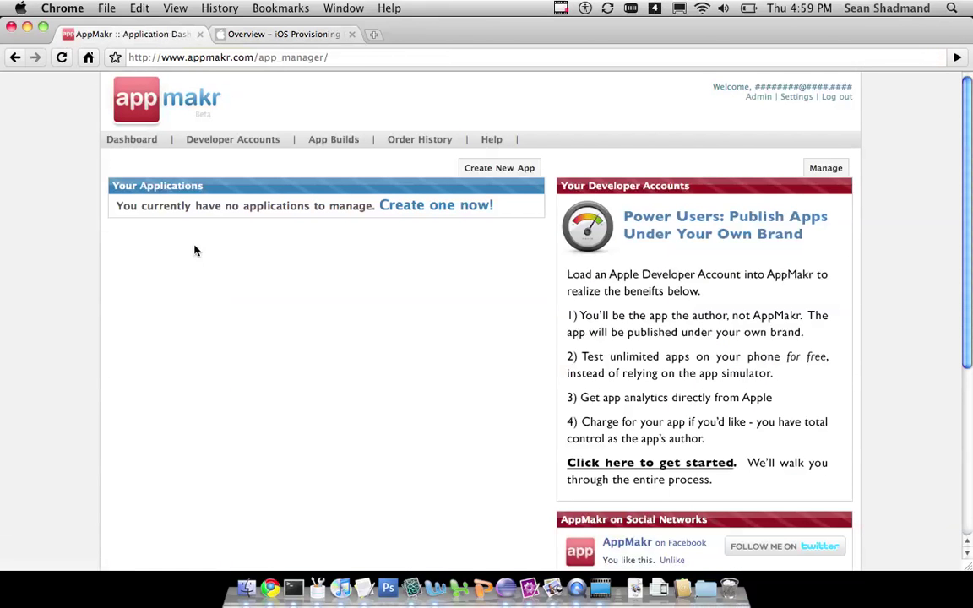
{"action": "left_click", "coordinate": [242, 141]}
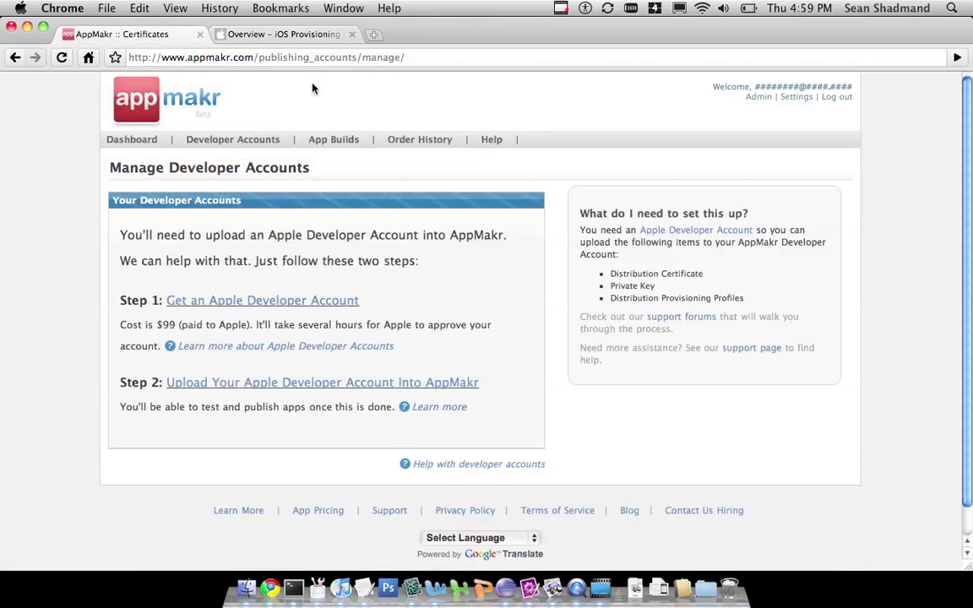
{"action": "left_click", "coordinate": [284, 34]}
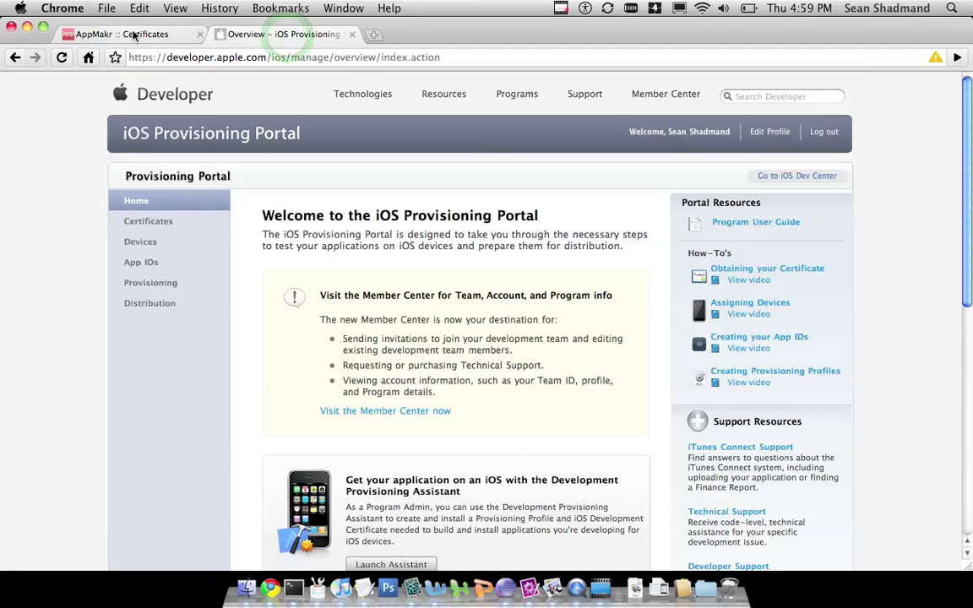
{"action": "left_click", "coordinate": [133, 34]}
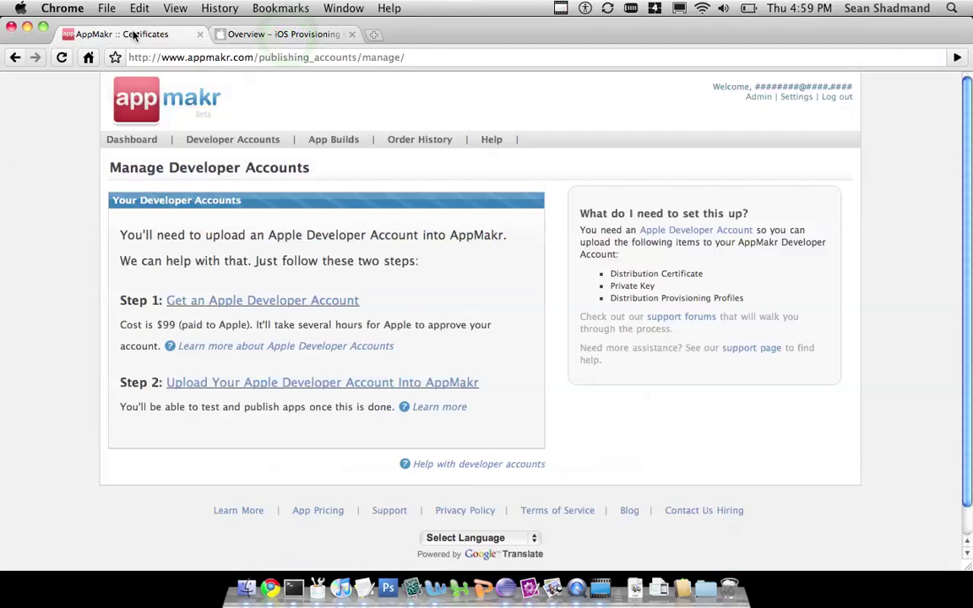
{"action": "left_click", "coordinate": [220, 382]}
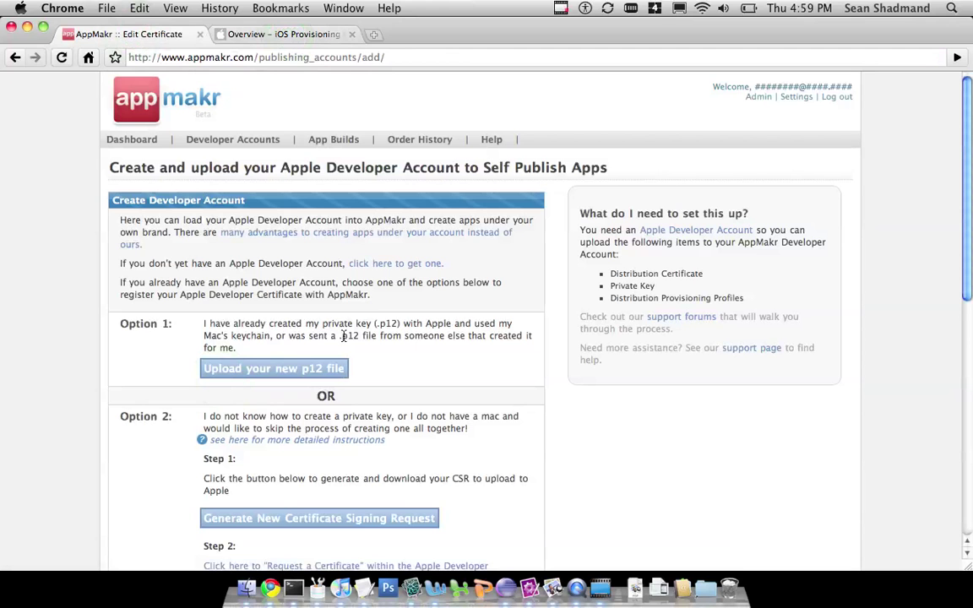
Generate a new certificate signing request under Option 2 in AppMakr and download the CSR file
{"action": "left_click_drag", "start_coordinate": [341, 336], "coordinate": [384, 322]}
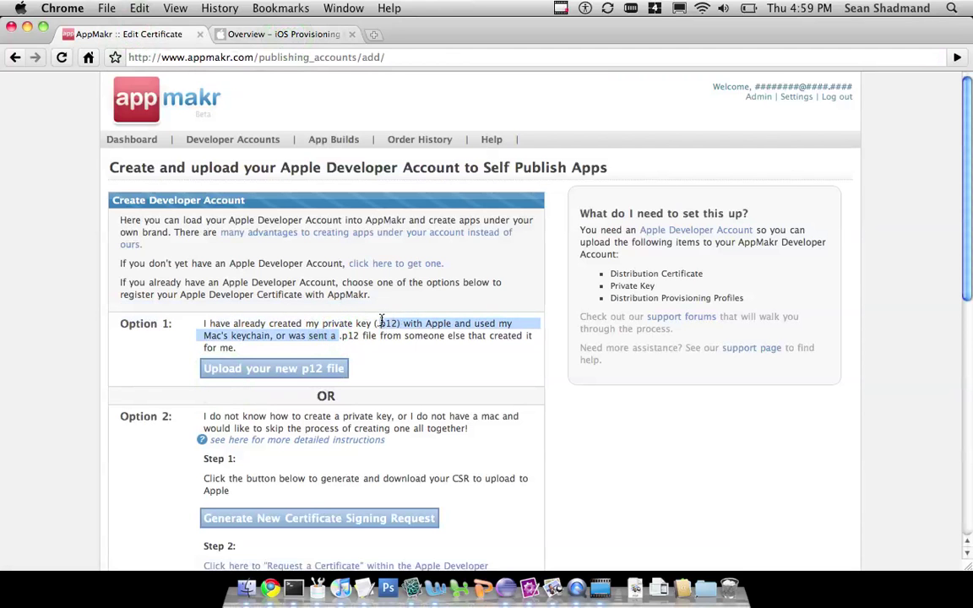
{"action": "left_click", "coordinate": [382, 319]}
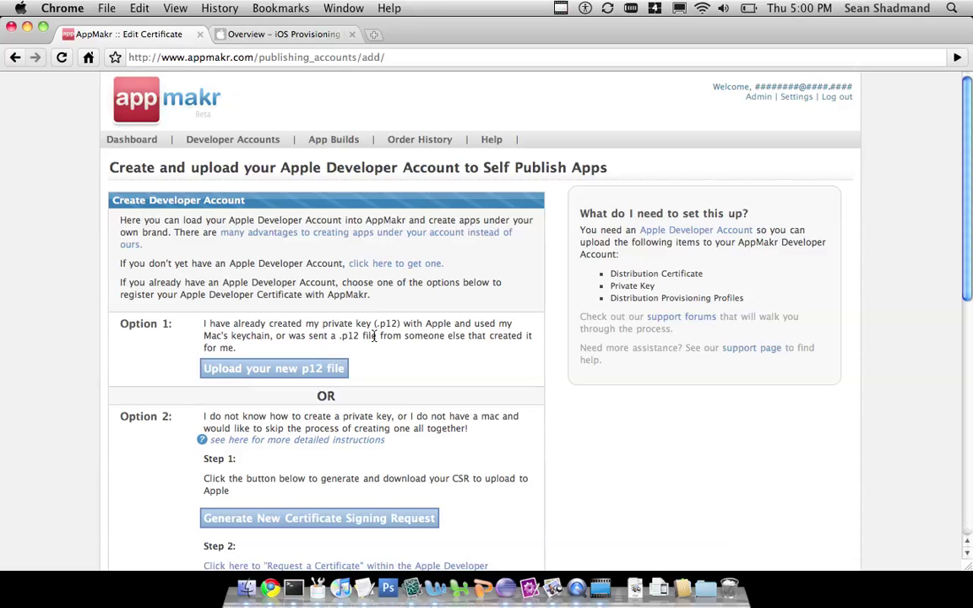
{"action": "scroll", "coordinate": [374, 336], "scroll_direction": "down", "scroll_amount": 10}
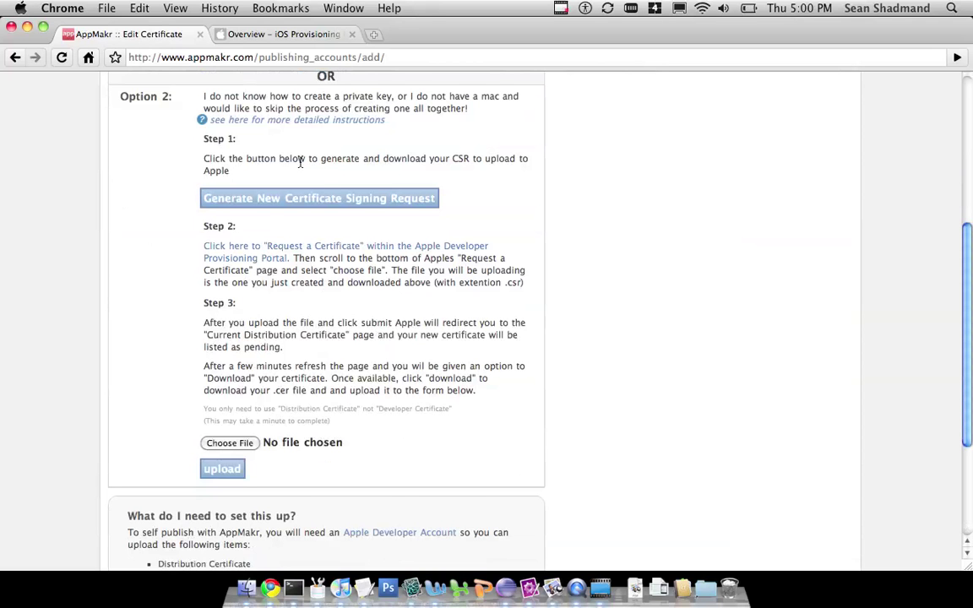
{"action": "scroll", "coordinate": [325, 202], "scroll_direction": "up", "scroll_amount": 3}
{"action": "scroll", "coordinate": [488, 320], "scroll_direction": "down", "scroll_amount": 1}
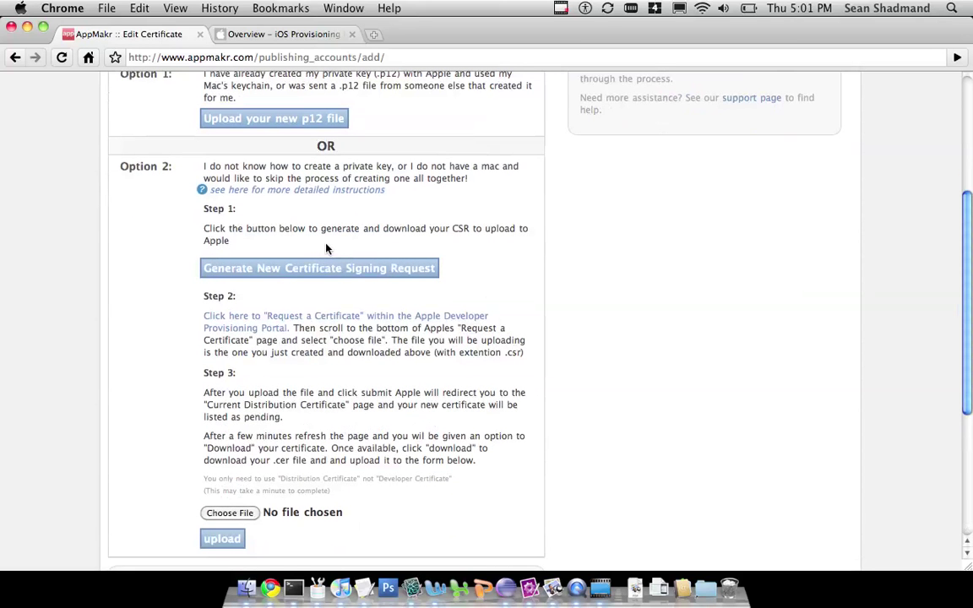
{"action": "left_click", "coordinate": [310, 270]}
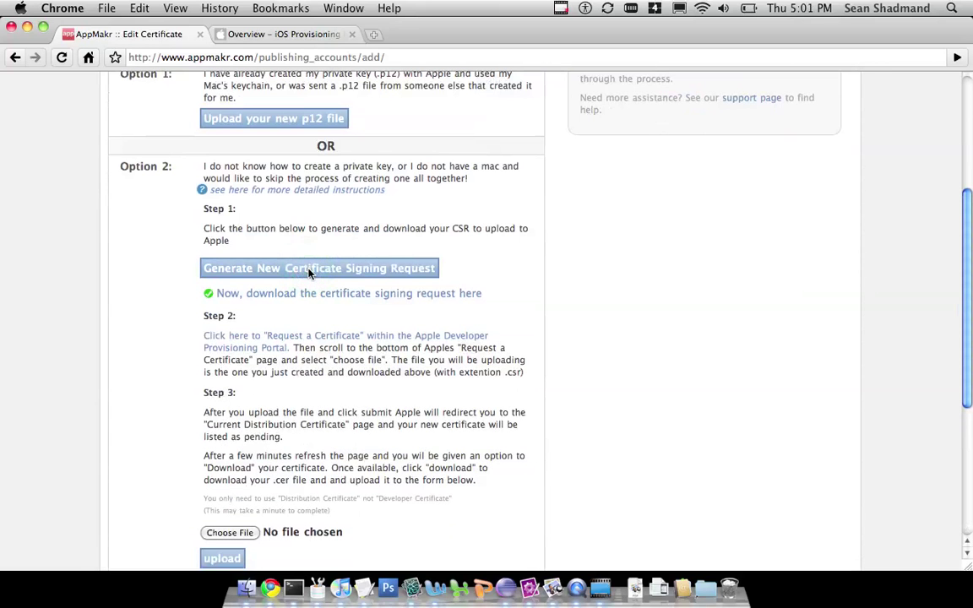
{"action": "left_click", "coordinate": [267, 294]}
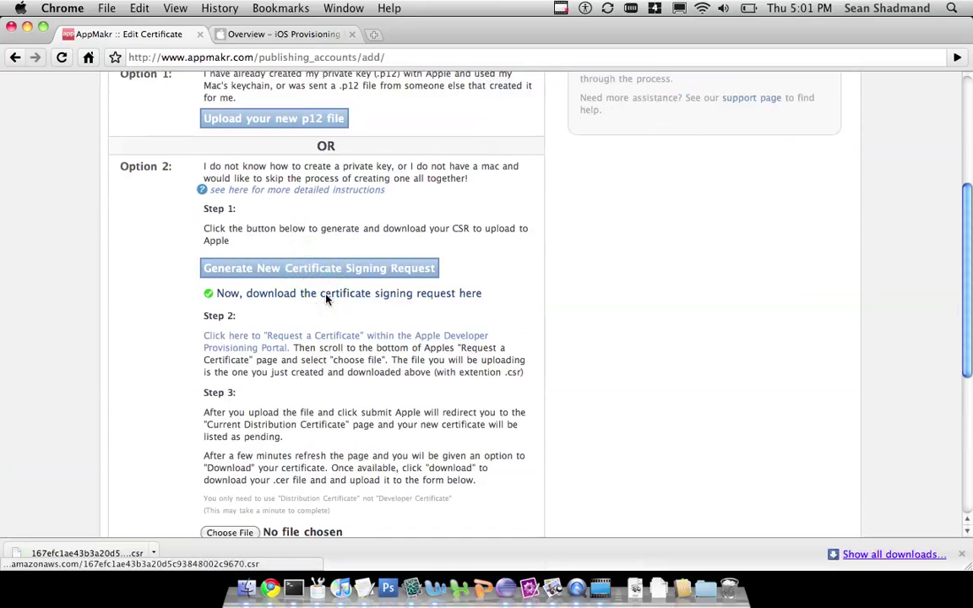
Revoke the current distribution certificate in the iOS Provisioning Portal
{"action": "left_click", "coordinate": [251, 338]}
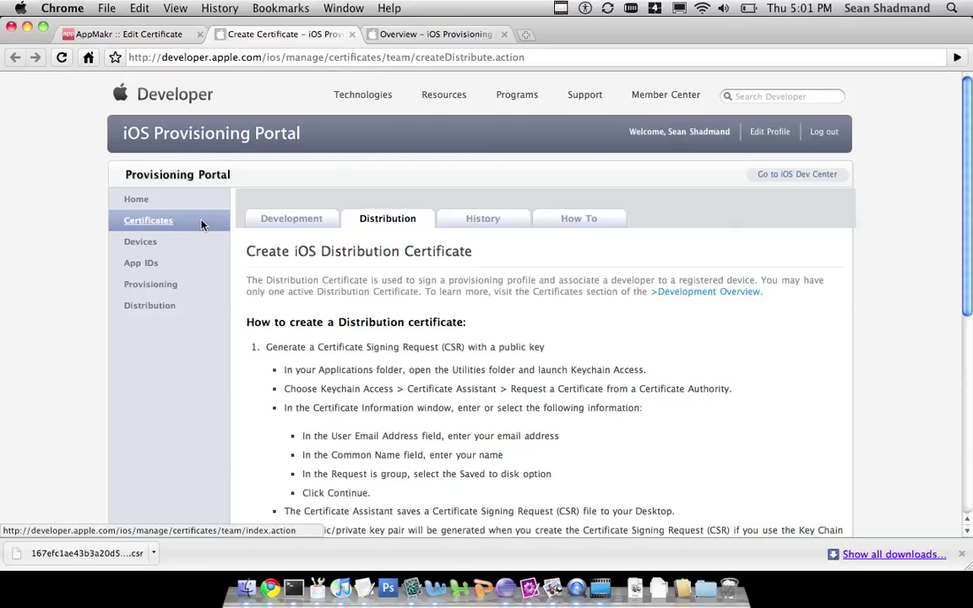
{"action": "left_click", "coordinate": [411, 36]}
{"action": "left_click", "coordinate": [148, 219]}
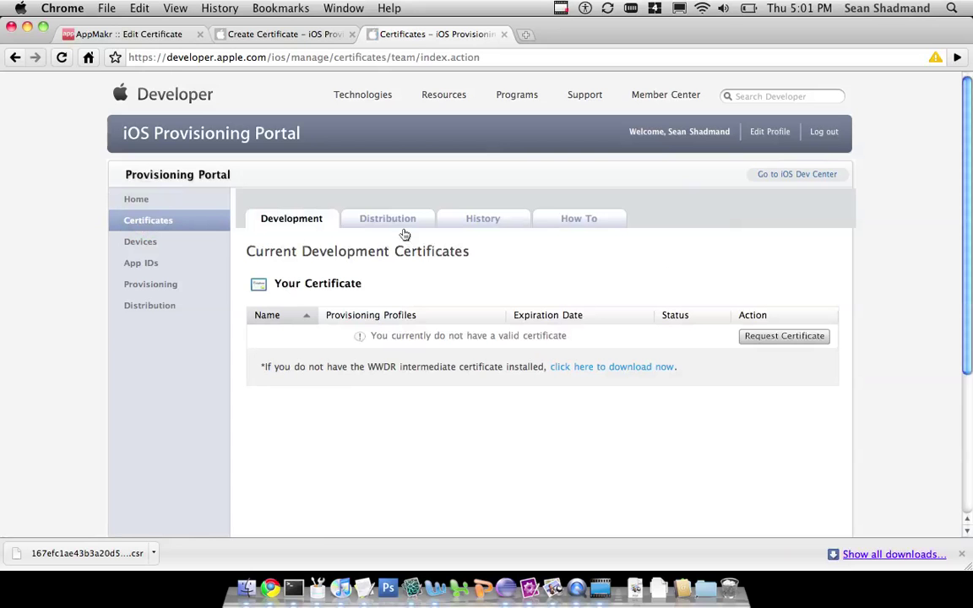
{"action": "left_click", "coordinate": [402, 225]}
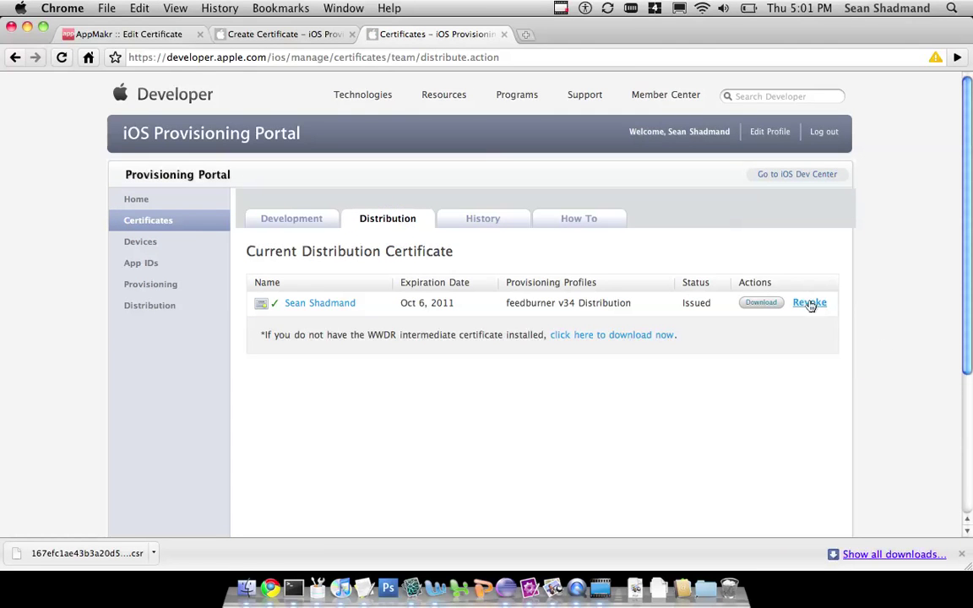
{"action": "left_click", "coordinate": [810, 304]}
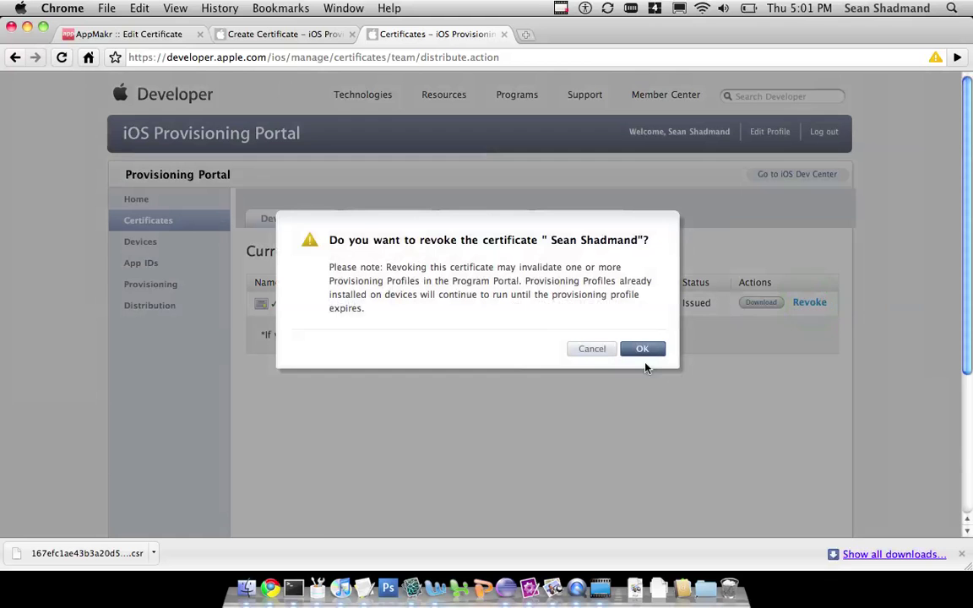
{"action": "left_click", "coordinate": [643, 352]}
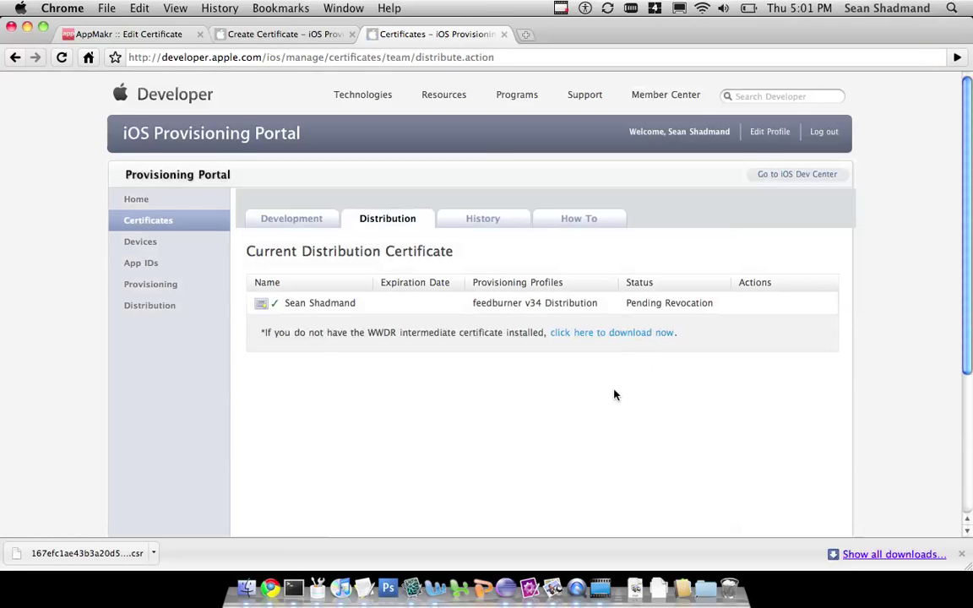
Reload the Current Distribution Certificate page until a new certificate can be requested
{"action": "left_click", "coordinate": [554, 67]}
{"action": "key", "text": "Return"}
{"action": "left_click", "coordinate": [555, 58]}
{"action": "key", "text": "Return"}
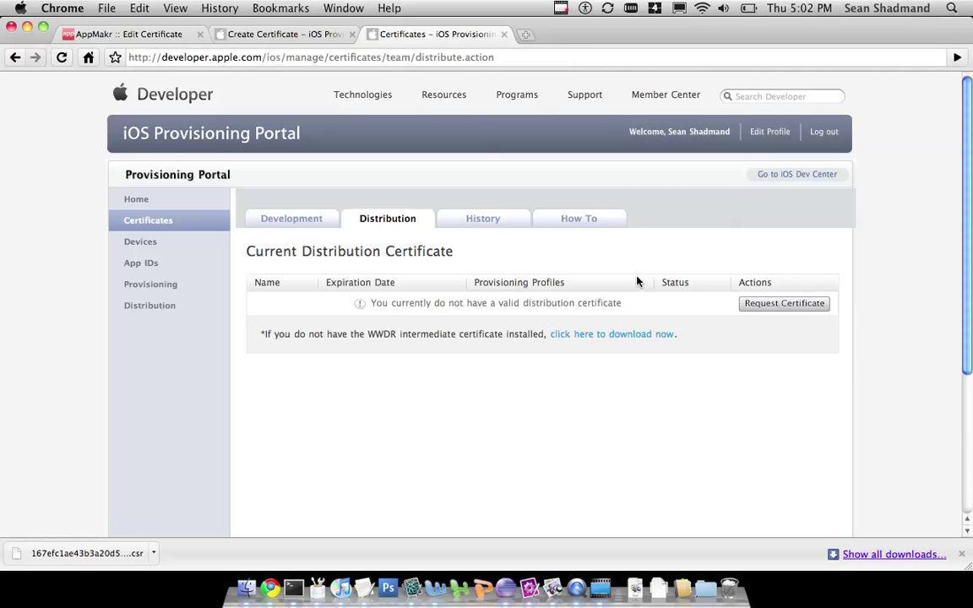
Open Apple's Create iOS Distribution Certificate page from the "Request a Certificate" link in AppMakr's Step 2
{"action": "left_click", "coordinate": [178, 34]}
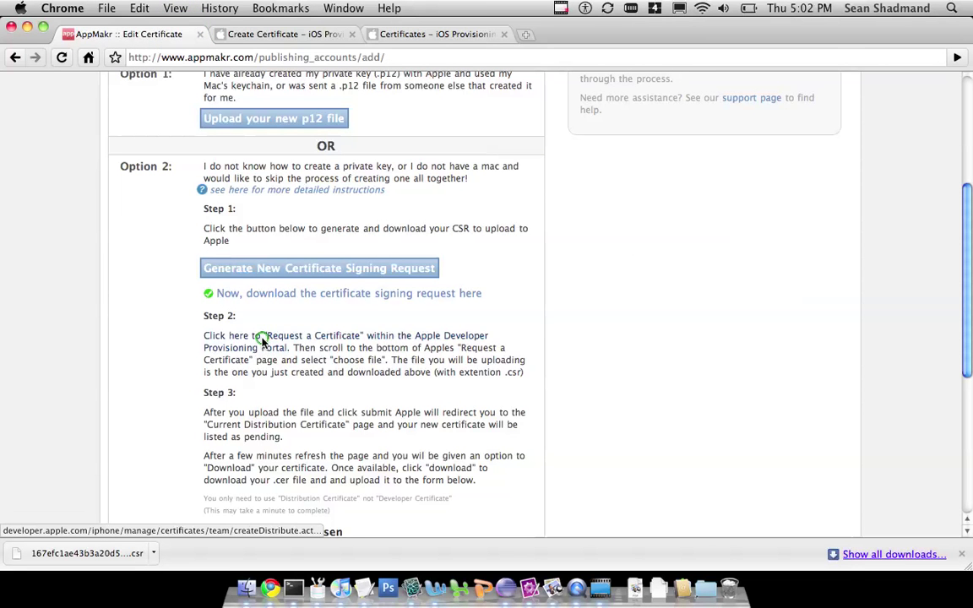
{"action": "left_click", "coordinate": [262, 338]}
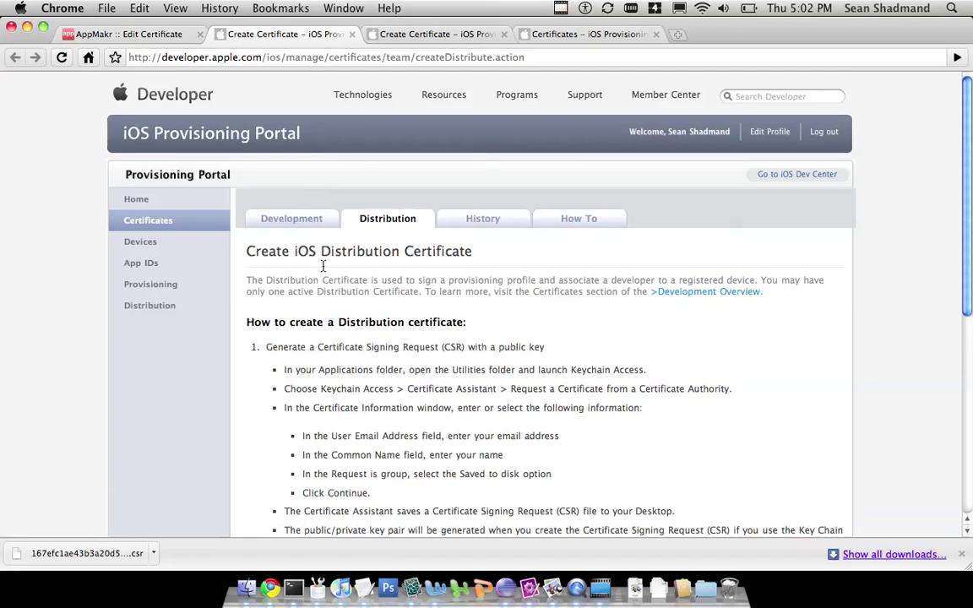
{"action": "scroll", "coordinate": [361, 291], "scroll_direction": "down", "scroll_amount": 5}
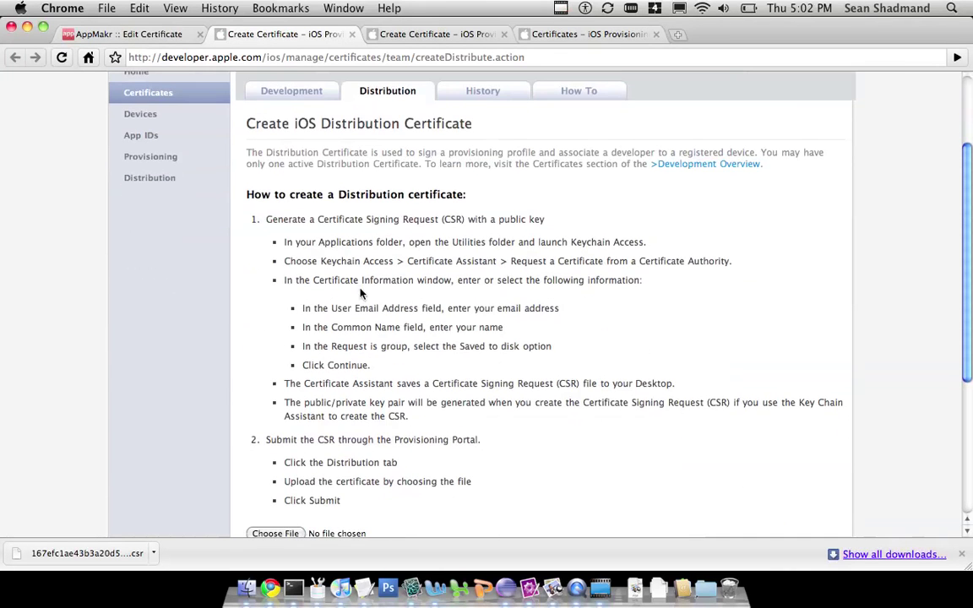
Compare AppMakr's CSR instructions with Apple's distribution certificate instructions, through to the file upload section
{"action": "left_click", "coordinate": [164, 34]}
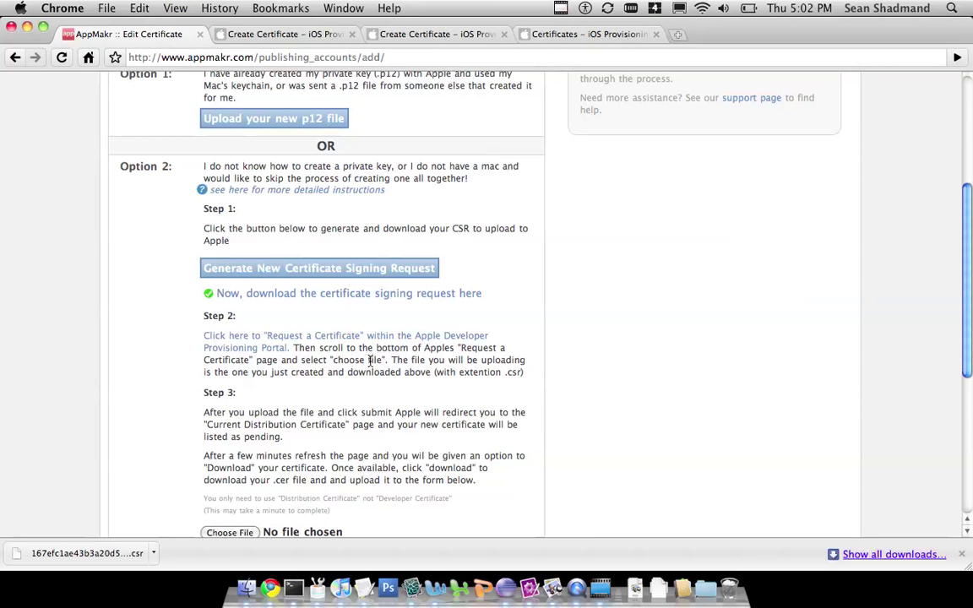
{"action": "left_click", "coordinate": [282, 35]}
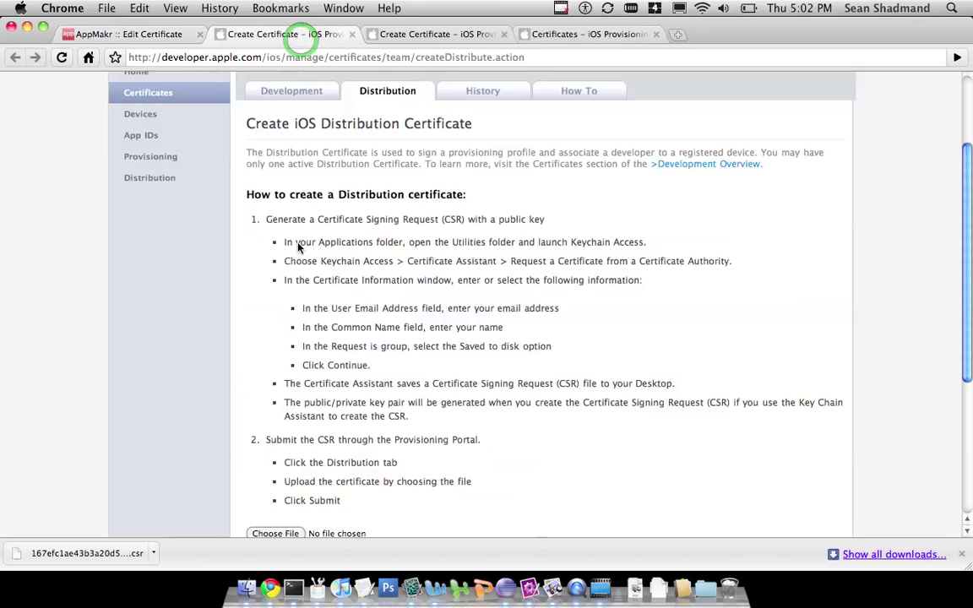
{"action": "left_click_drag", "start_coordinate": [338, 480], "coordinate": [287, 364]}
{"action": "left_click", "coordinate": [125, 35]}
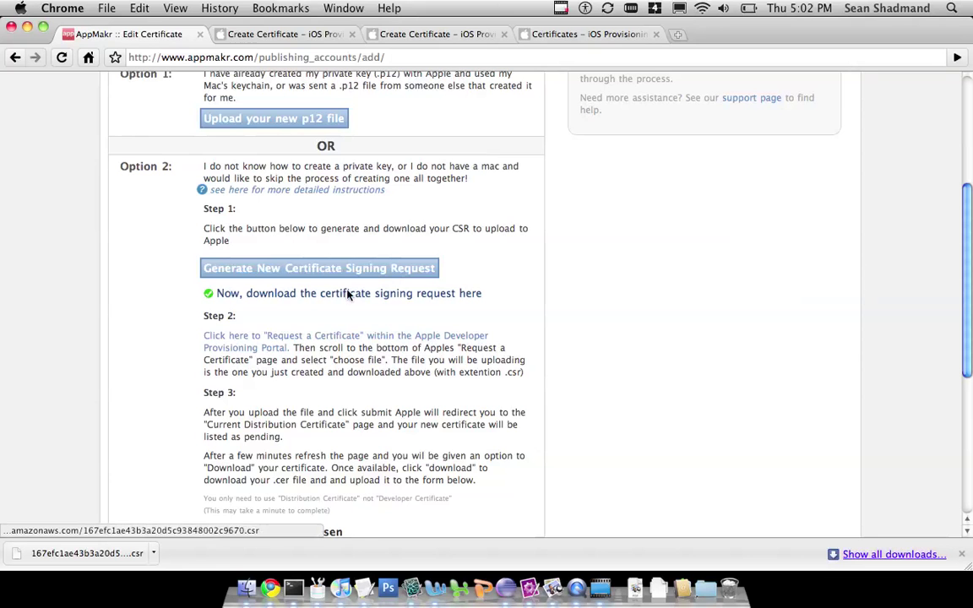
{"action": "left_click", "coordinate": [248, 33]}
{"action": "left_click", "coordinate": [268, 203]}
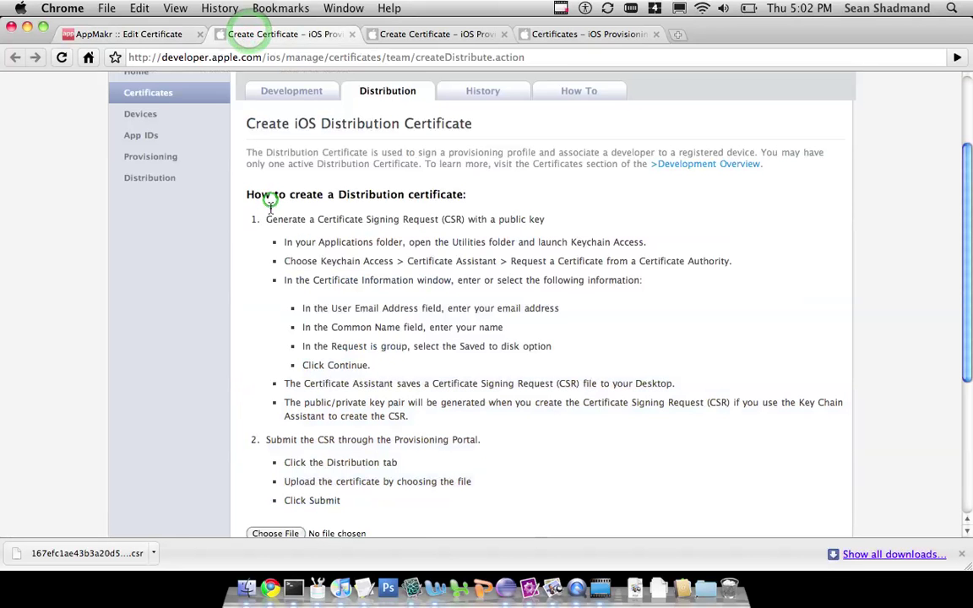
{"action": "left_click_drag", "start_coordinate": [266, 218], "coordinate": [418, 498]}
{"action": "scroll", "coordinate": [426, 342], "scroll_direction": "down", "scroll_amount": 5}
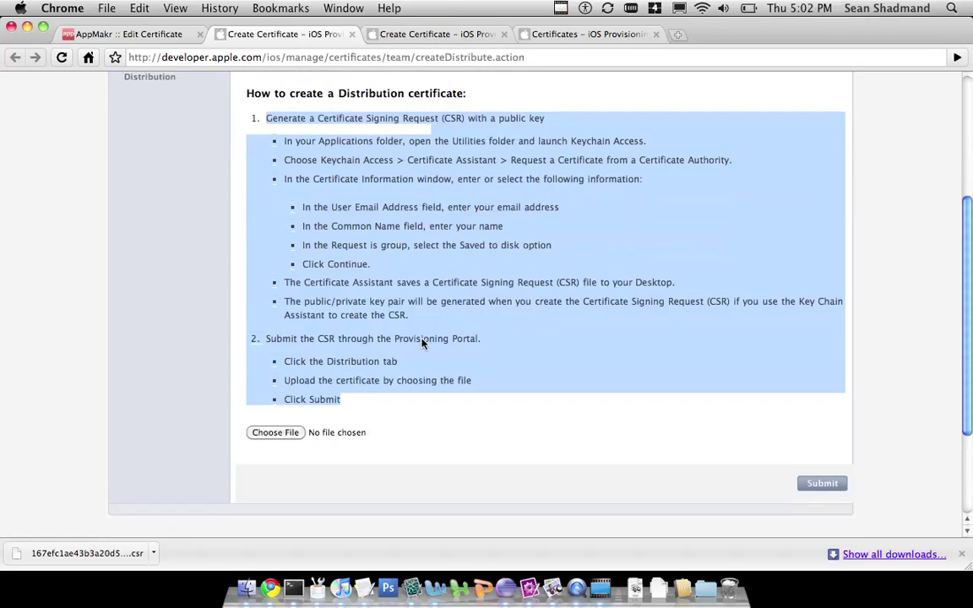
Attach 167efc1ae43b3a20d5c93848002c9670.csr from the Downloads folder to the distribution certificate form and submit the request to Apple
{"action": "left_click", "coordinate": [278, 435]}
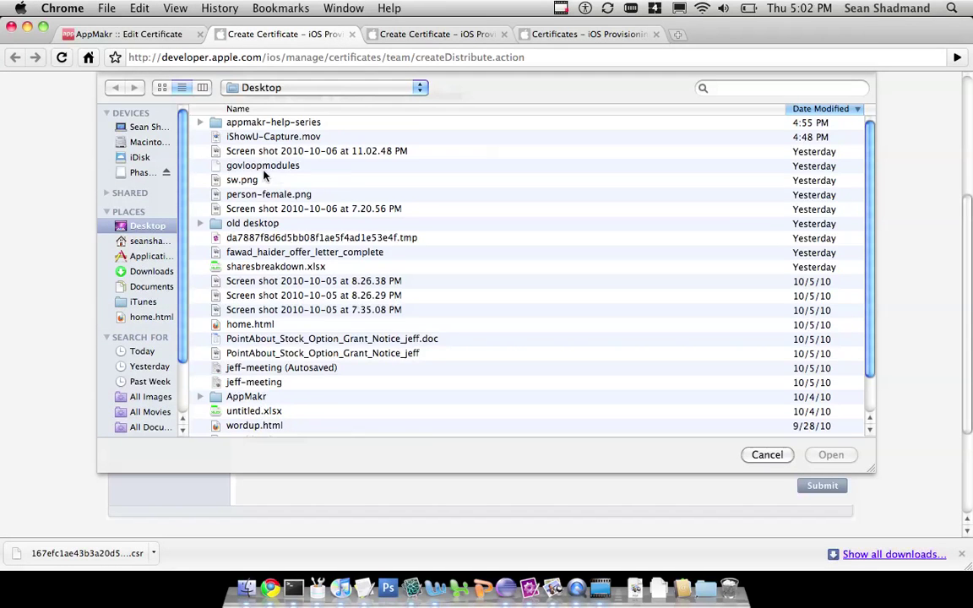
{"action": "left_click", "coordinate": [144, 271]}
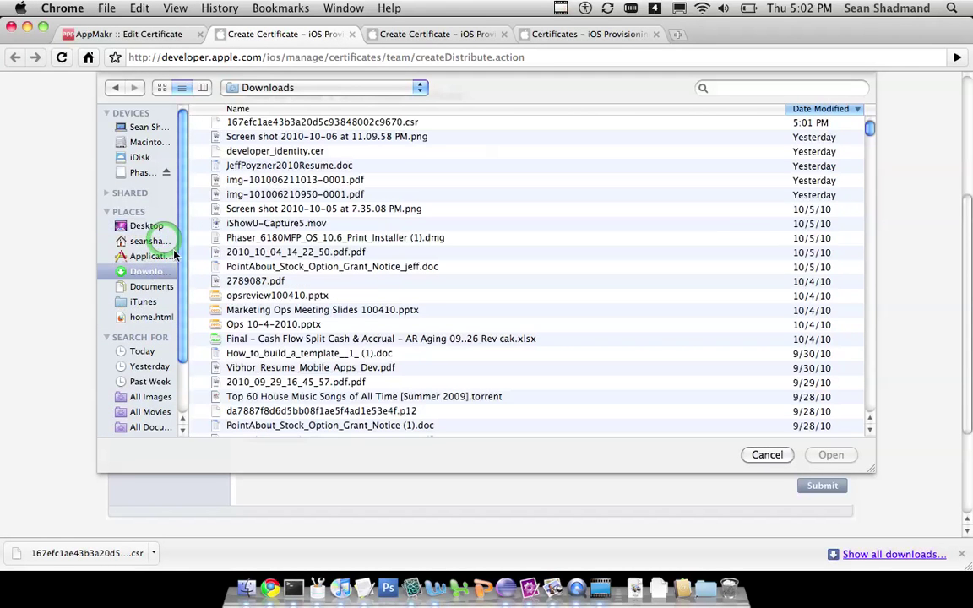
{"action": "double_click", "coordinate": [300, 123]}
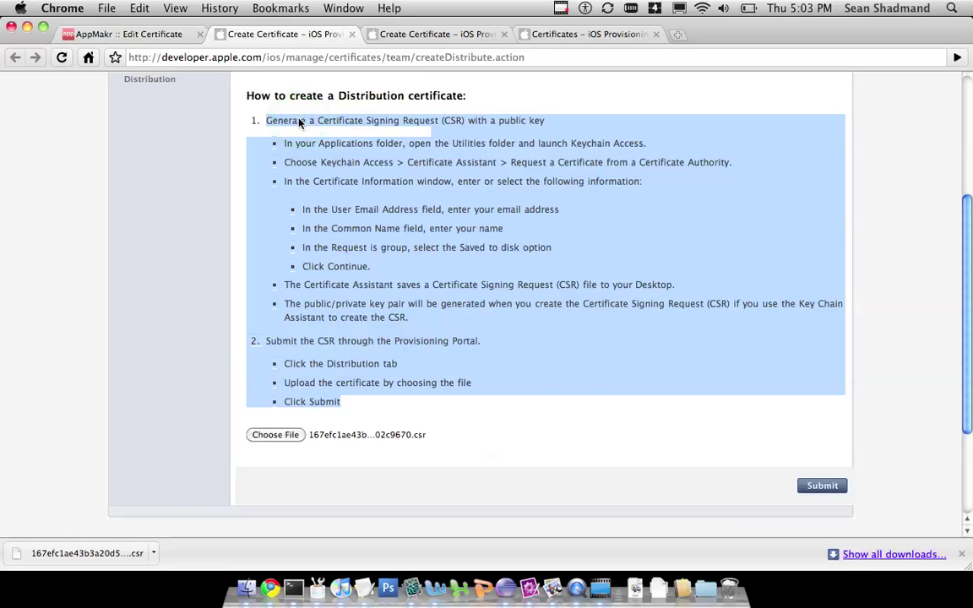
{"action": "left_click", "coordinate": [135, 34]}
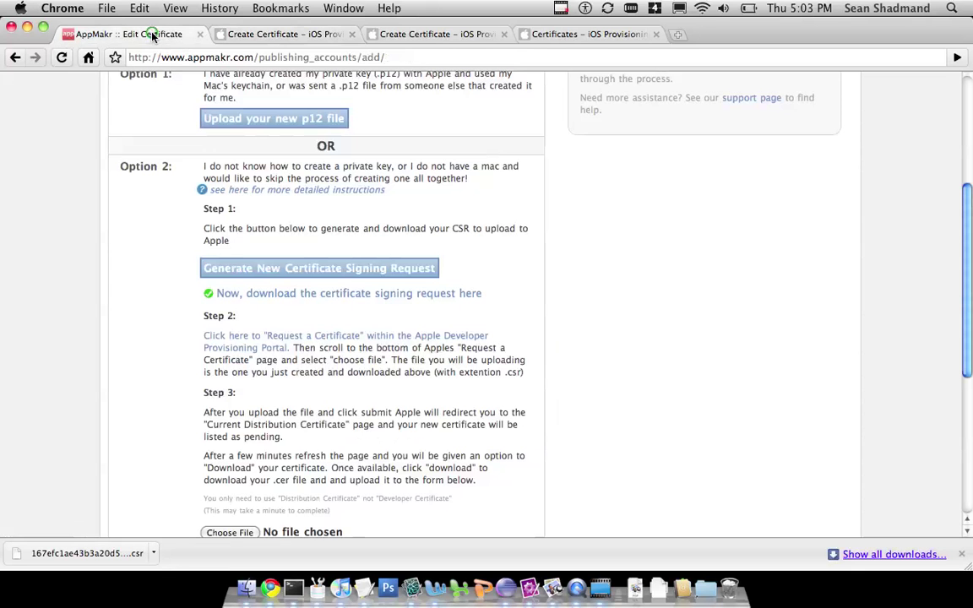
{"action": "left_click", "coordinate": [307, 306]}
{"action": "left_click", "coordinate": [285, 36]}
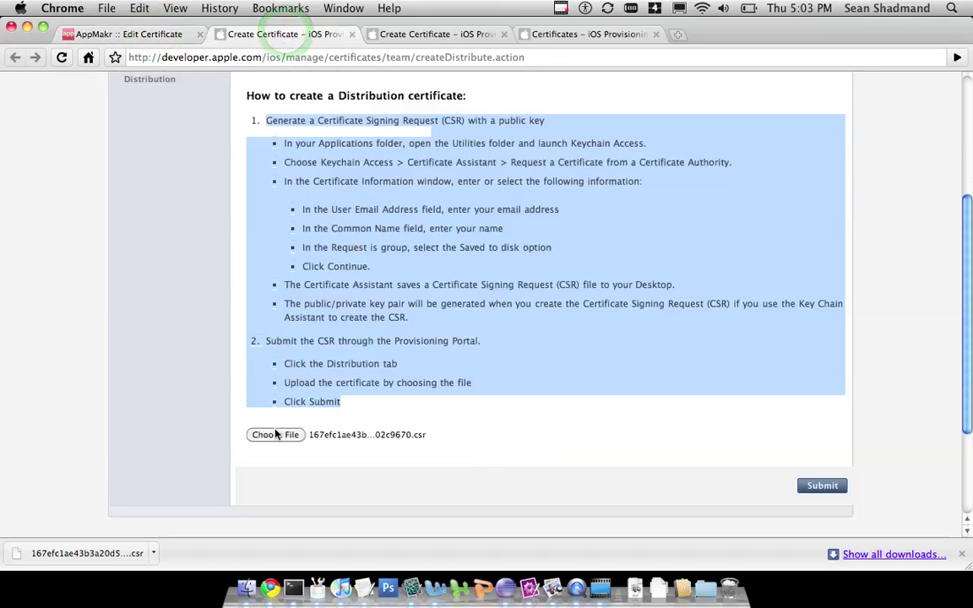
{"action": "left_click", "coordinate": [825, 490]}
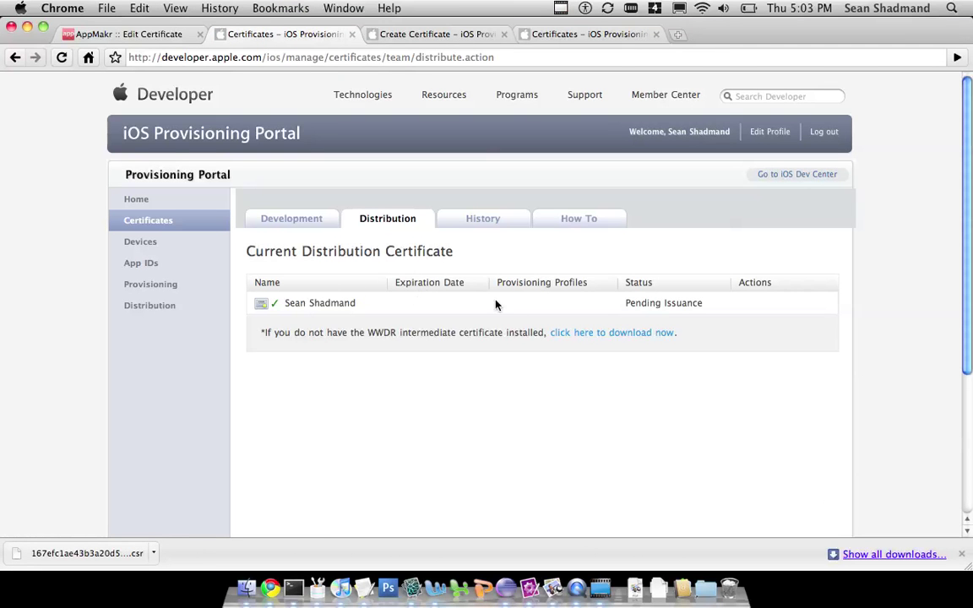
Reload Apple's Current Distribution Certificate page until the certificate is issued, and review AppMakr's Step 3 instructions for the .cer file
{"action": "left_click", "coordinate": [443, 55]}
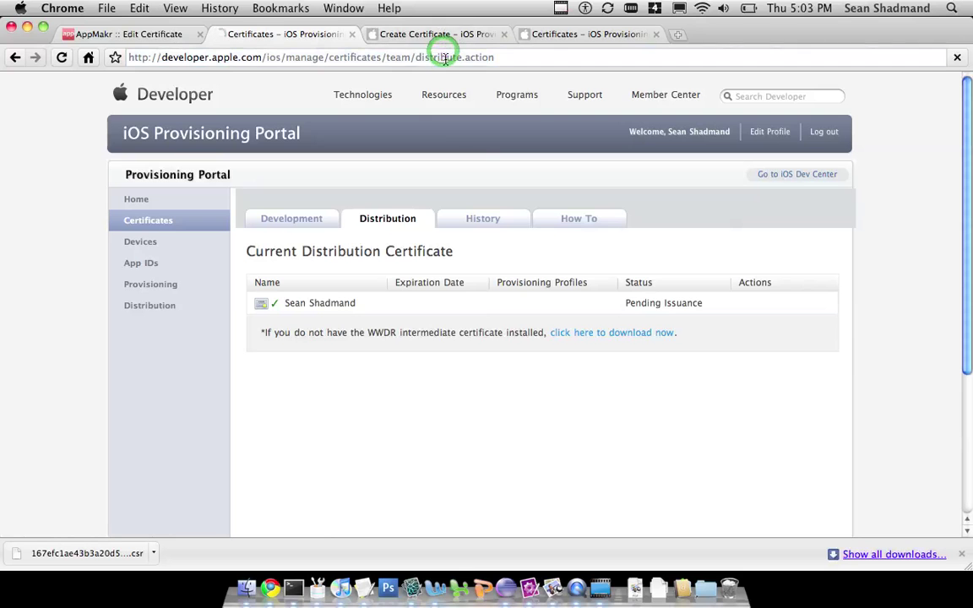
{"action": "key", "text": "Return"}
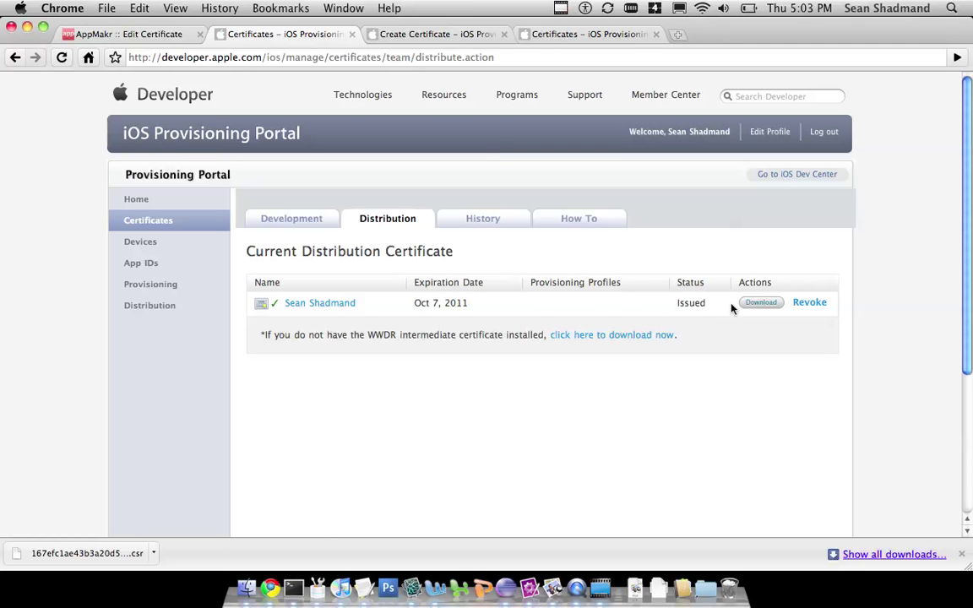
{"action": "left_click", "coordinate": [129, 34]}
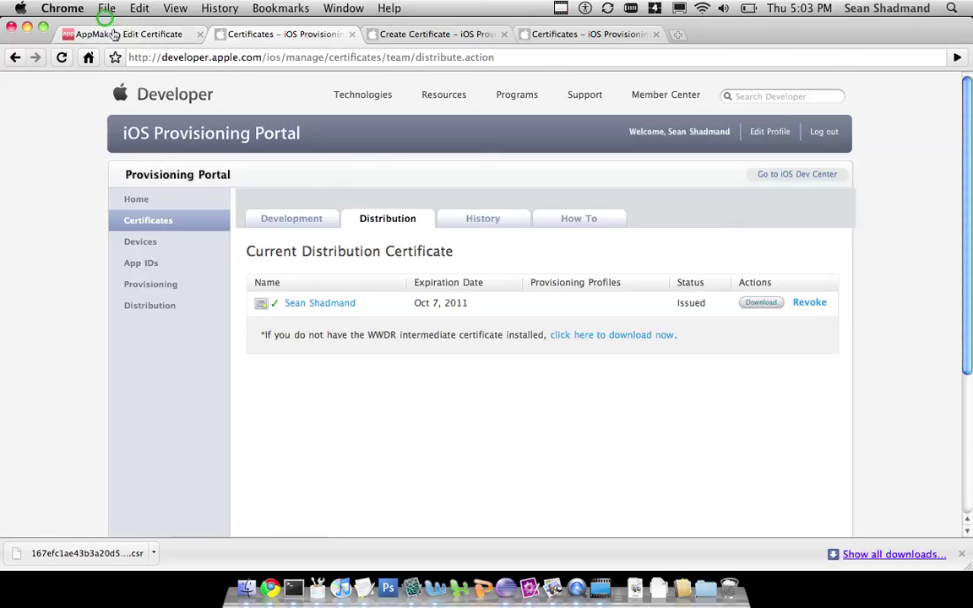
{"action": "scroll", "coordinate": [271, 416], "scroll_direction": "down", "scroll_amount": 1}
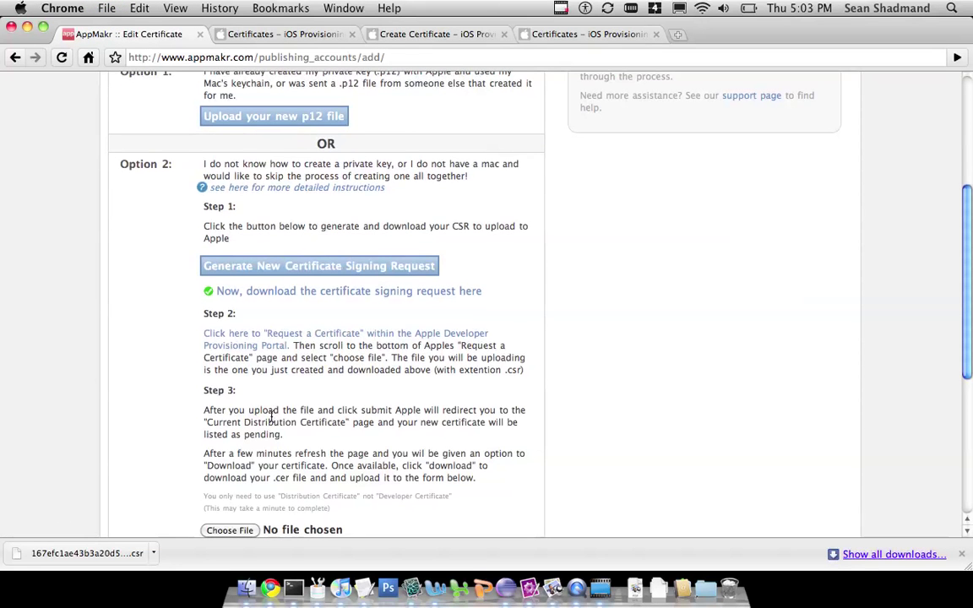
{"action": "scroll", "coordinate": [270, 416], "scroll_direction": "down", "scroll_amount": 3}
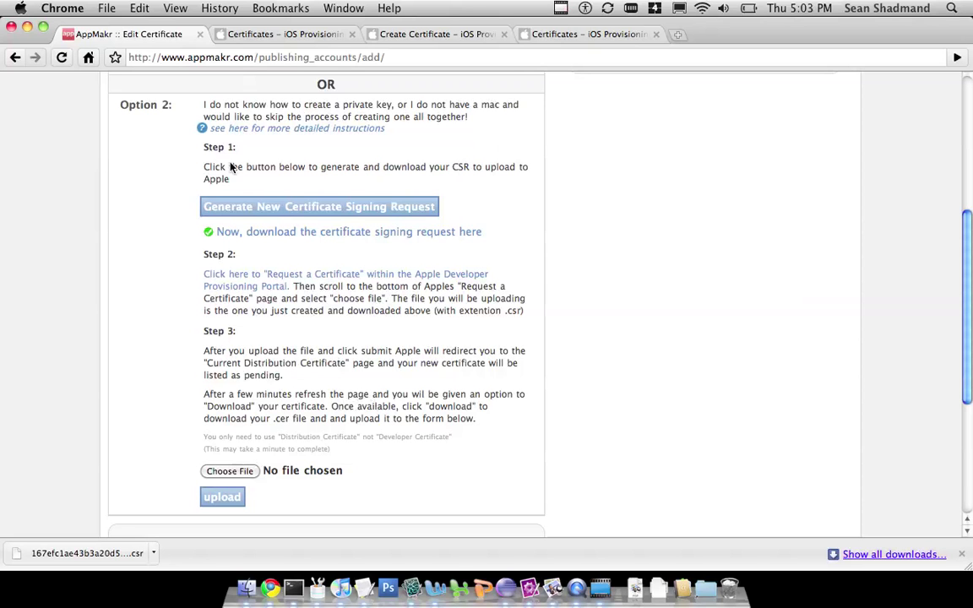
Download the new distribution certificate from Apple's provisioning portal and reveal distribution_identity (7).cer in Finder
{"action": "left_click", "coordinate": [203, 38]}
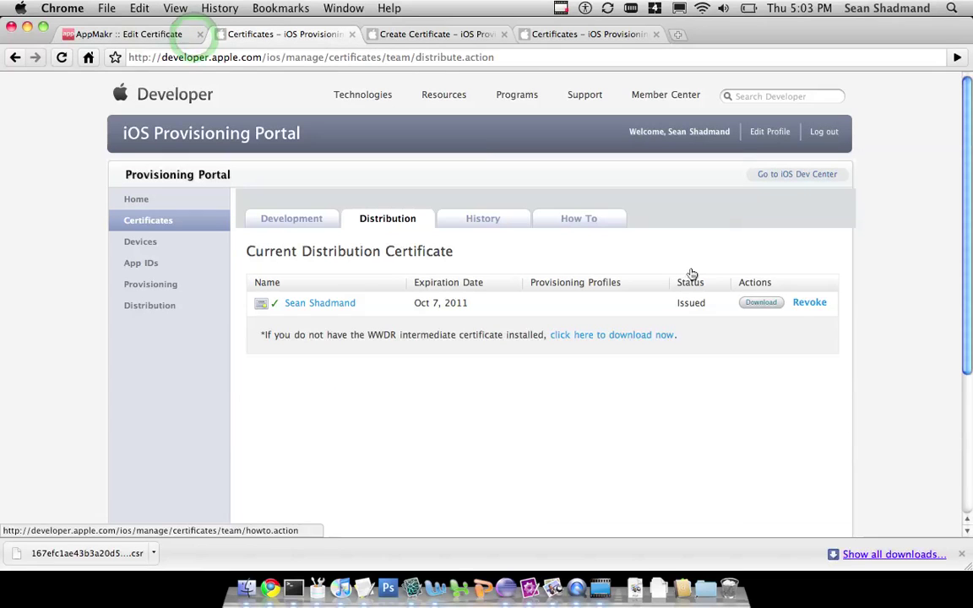
{"action": "left_click", "coordinate": [777, 308]}
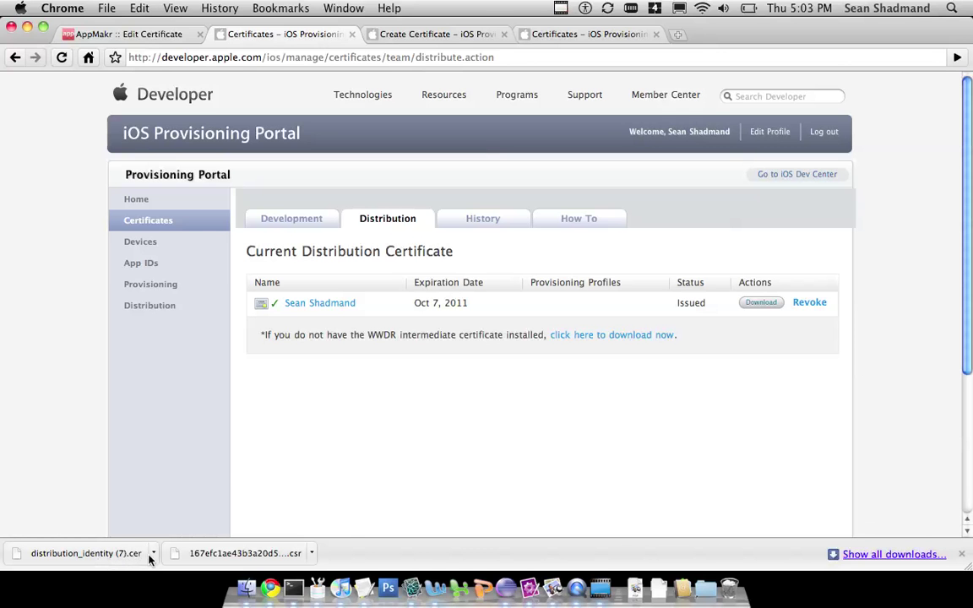
{"action": "left_click", "coordinate": [152, 554]}
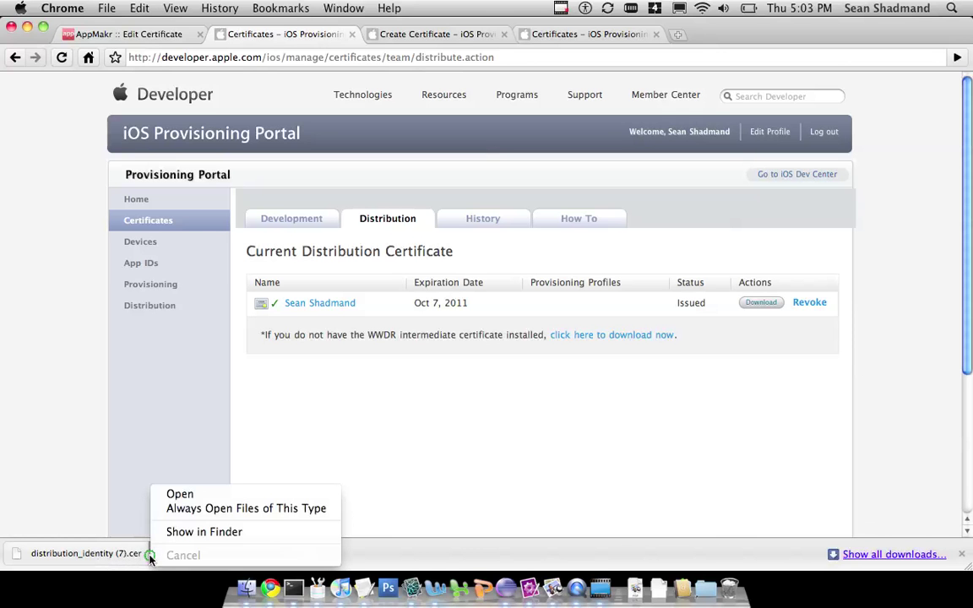
{"action": "left_click", "coordinate": [202, 530]}
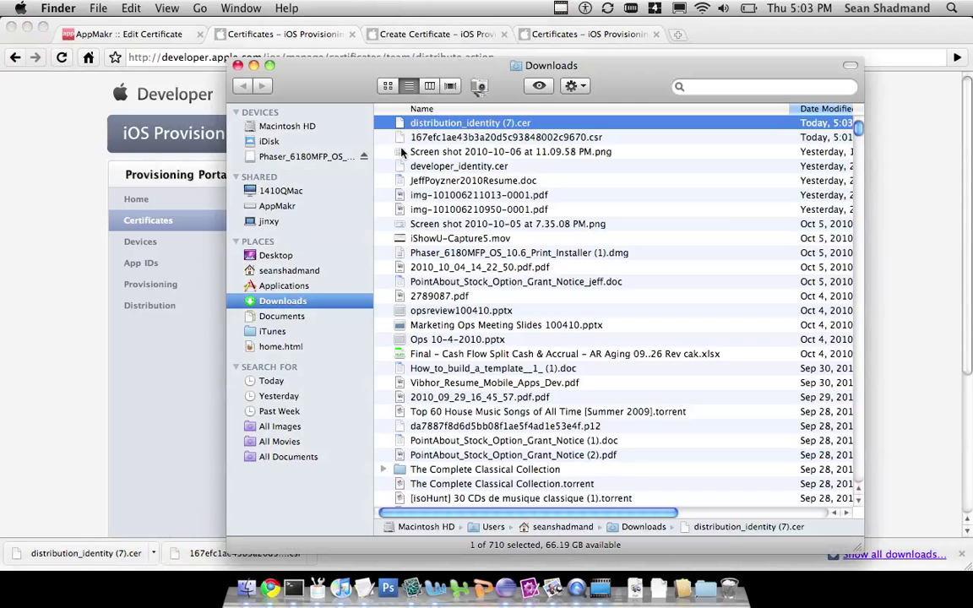
{"action": "left_click", "coordinate": [93, 211]}
Attach distribution_identity (7).cer from the Downloads folder to AppMakr's Step 3 form and upload it
{"action": "left_click", "coordinate": [124, 34]}
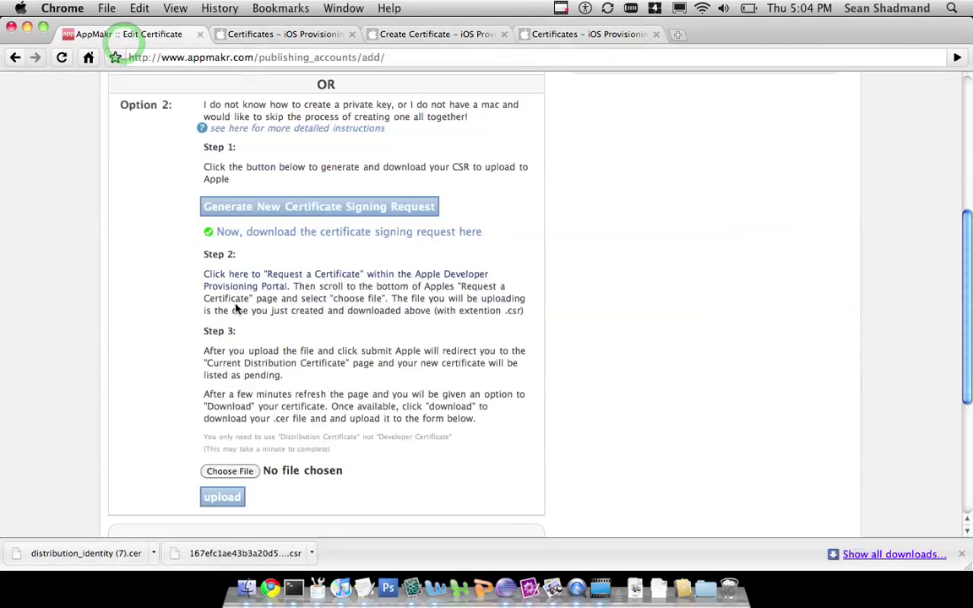
{"action": "left_click", "coordinate": [227, 471]}
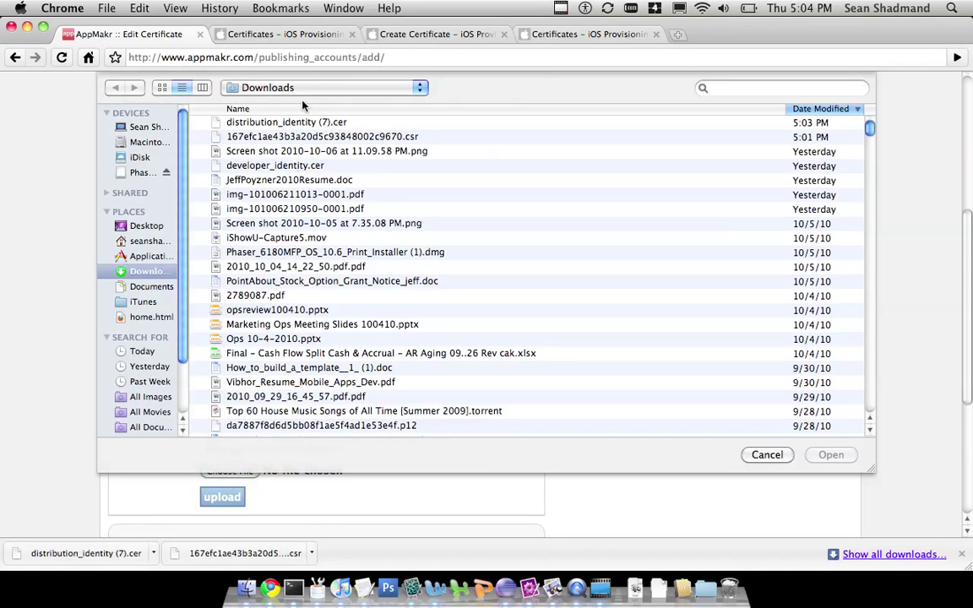
{"action": "double_click", "coordinate": [307, 122]}
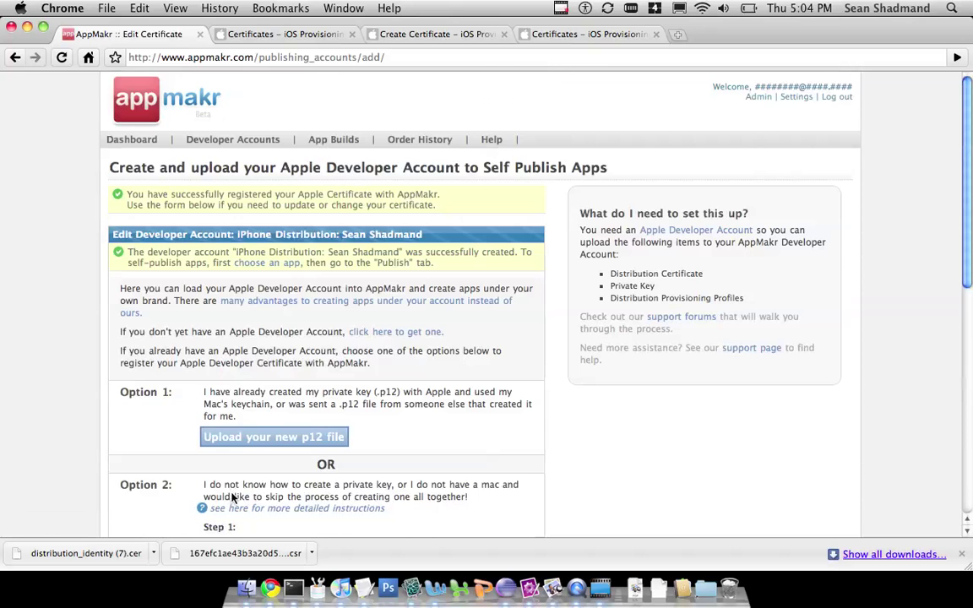
Review AppMakr's certificate page after the upload and check the new account's publishing status under Developer Accounts
{"action": "scroll", "coordinate": [486, 378], "scroll_direction": "down", "scroll_amount": 10}
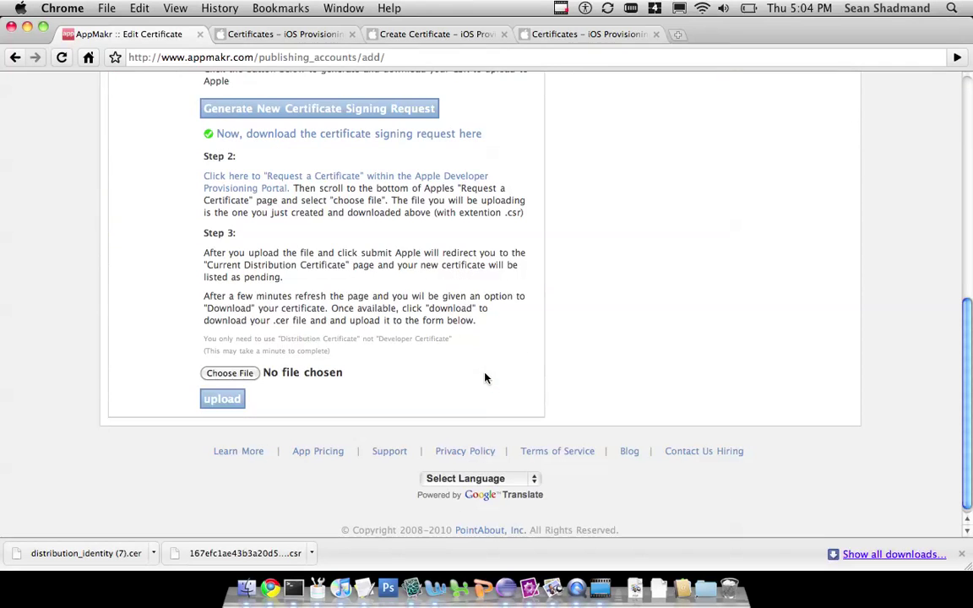
{"action": "scroll", "coordinate": [486, 378], "scroll_direction": "down", "scroll_amount": 1}
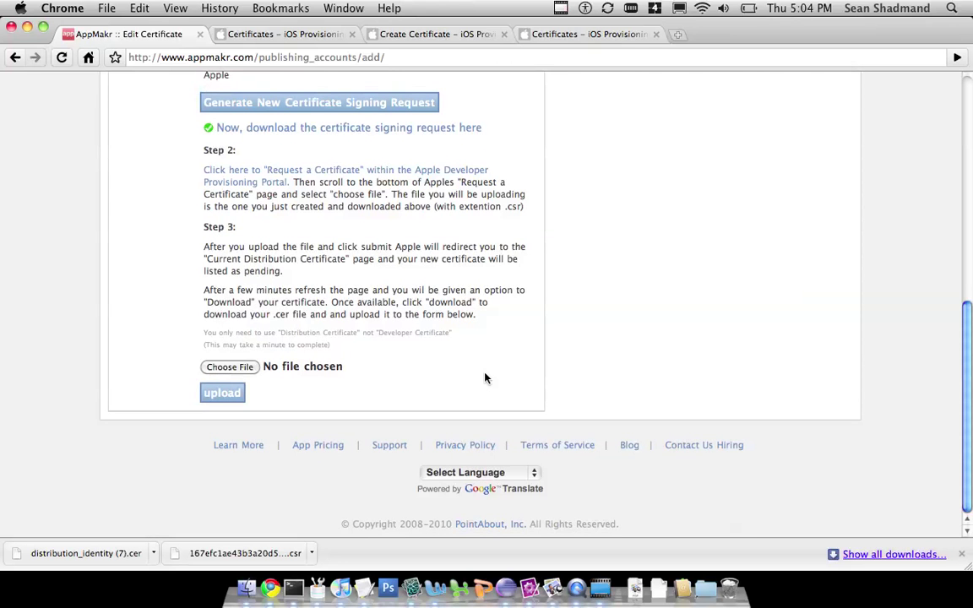
{"action": "scroll", "coordinate": [486, 377], "scroll_direction": "up", "scroll_amount": 5}
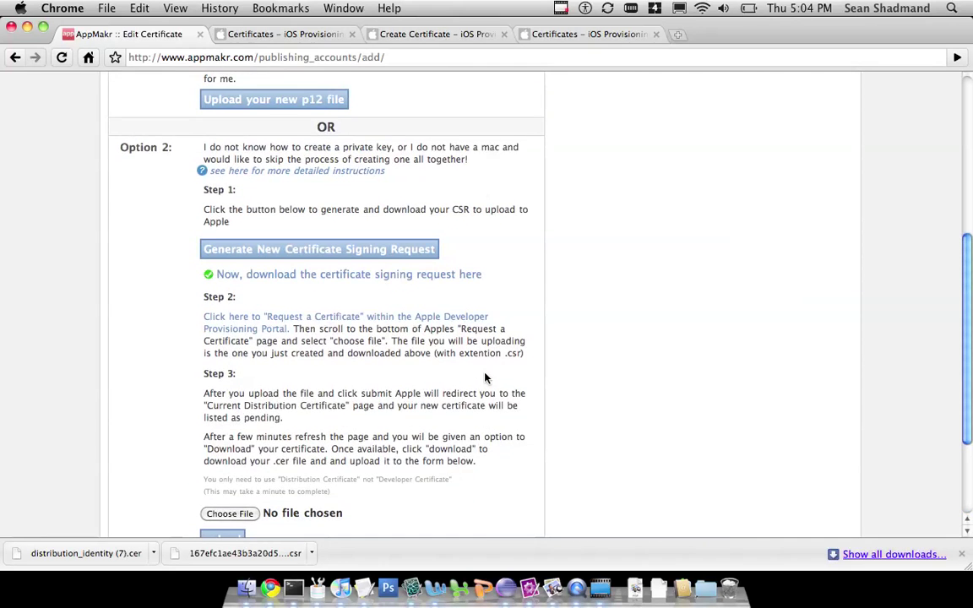
{"action": "scroll", "coordinate": [485, 378], "scroll_direction": "up", "scroll_amount": 6}
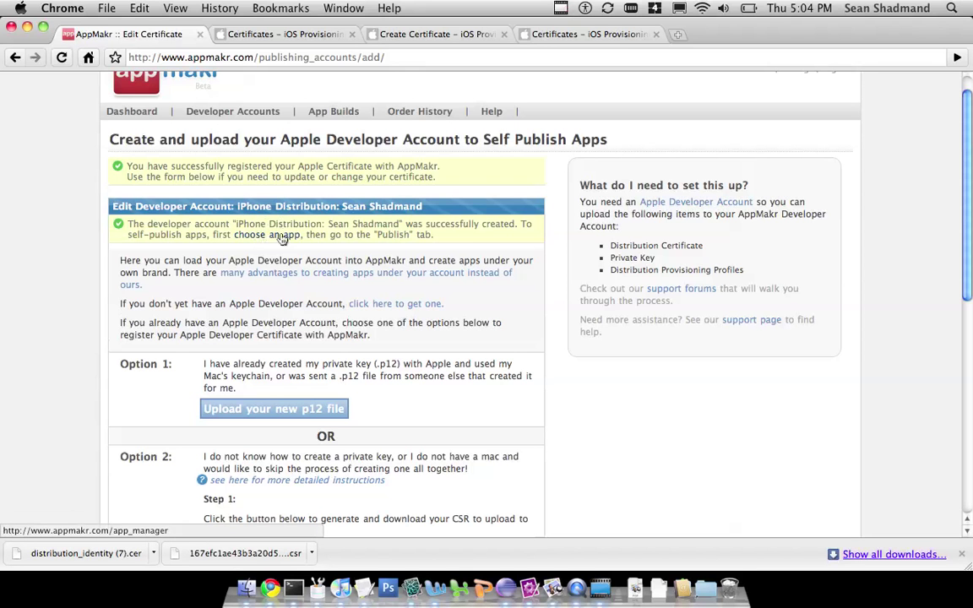
{"action": "left_click", "coordinate": [218, 112]}
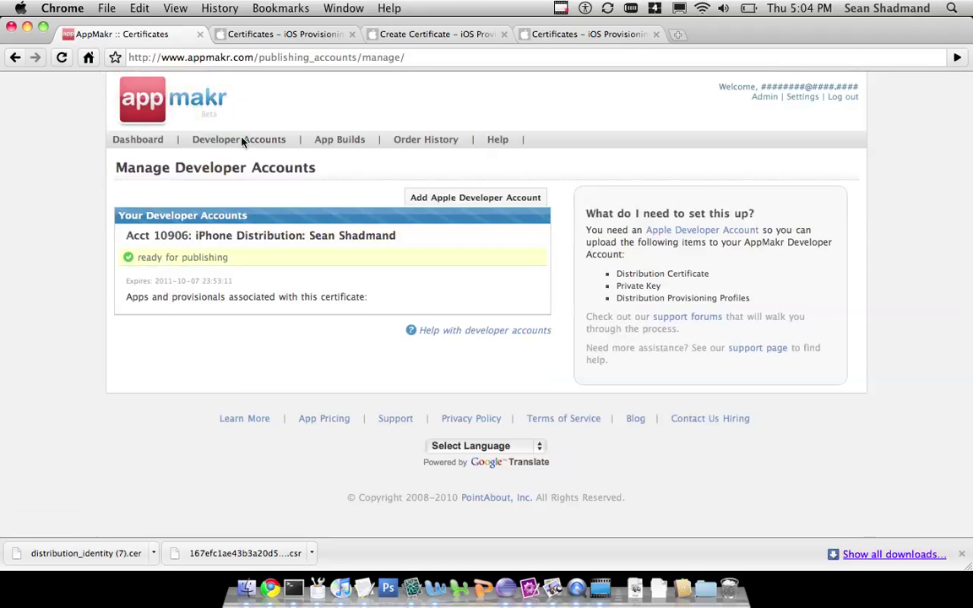
{"action": "mouse_move", "coordinate": [187, 261]}
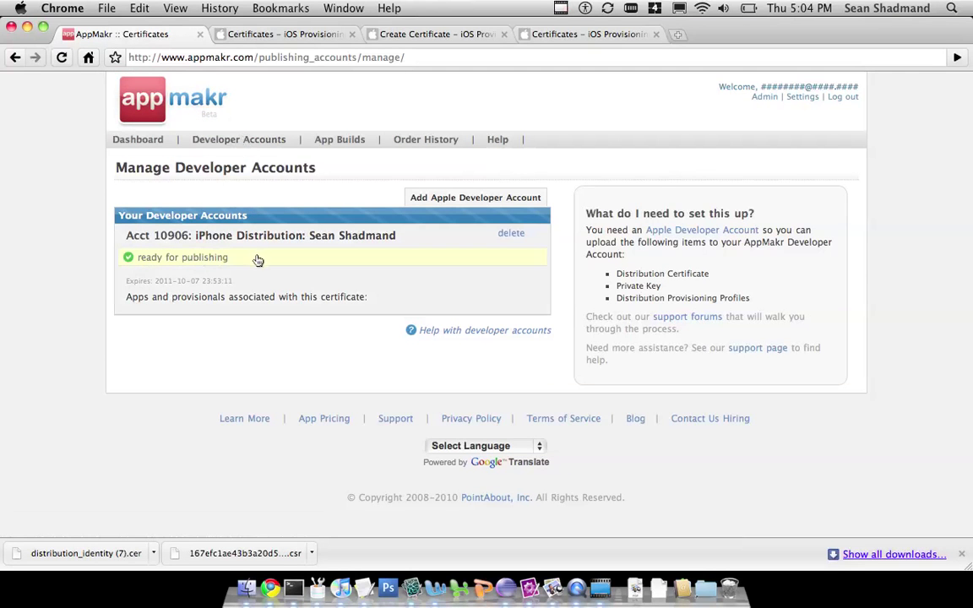